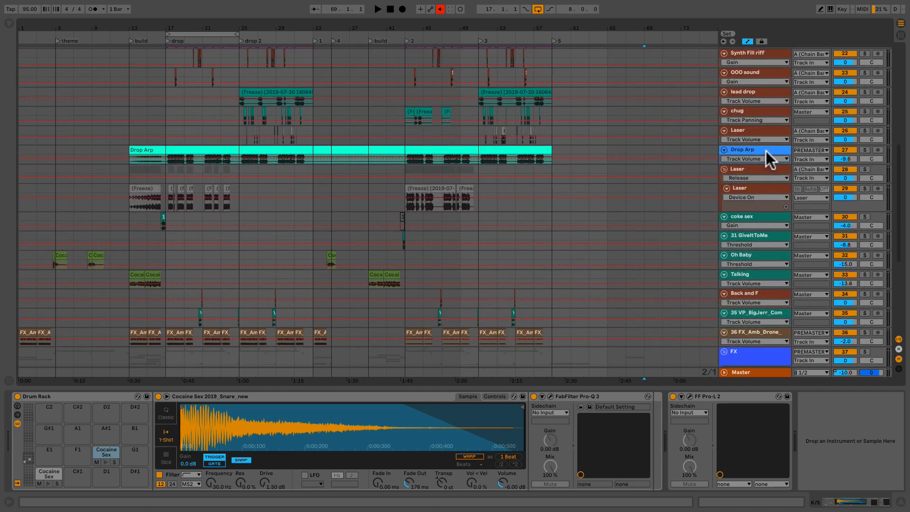
Inspect the FabFilter Pro-Q 3 curve on the A (Chain Basic) track and close its window.
{"action": "scroll", "coordinate": [767, 141], "scroll_direction": "down", "scroll_amount": 4}
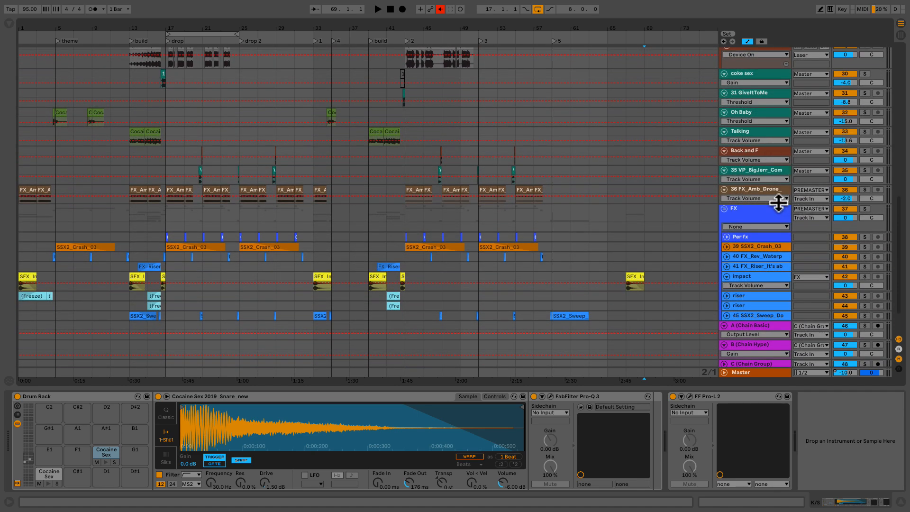
{"action": "scroll", "coordinate": [768, 202], "scroll_direction": "down", "scroll_amount": 2}
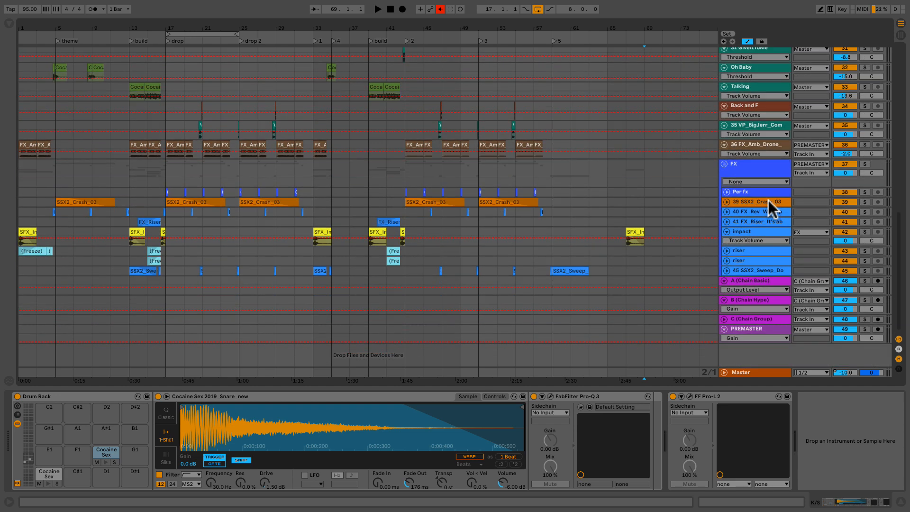
{"action": "left_click", "coordinate": [761, 282]}
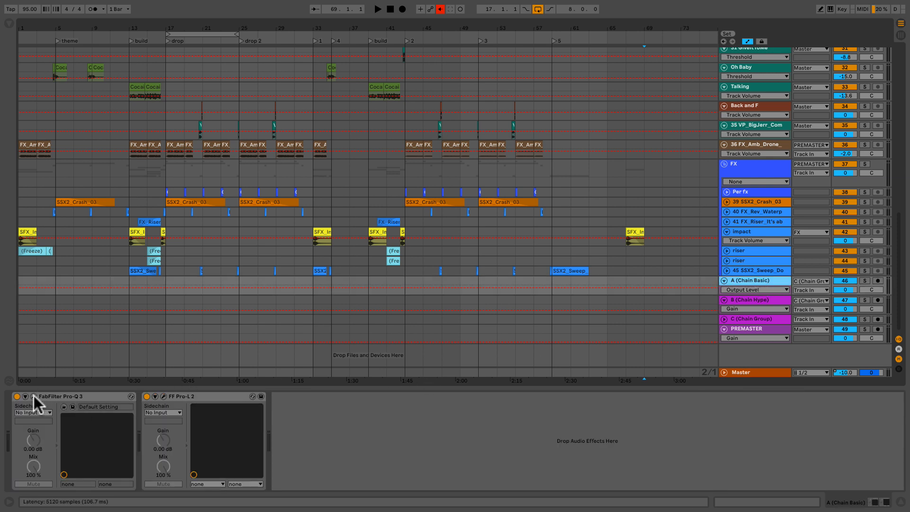
{"action": "left_click", "coordinate": [34, 397]}
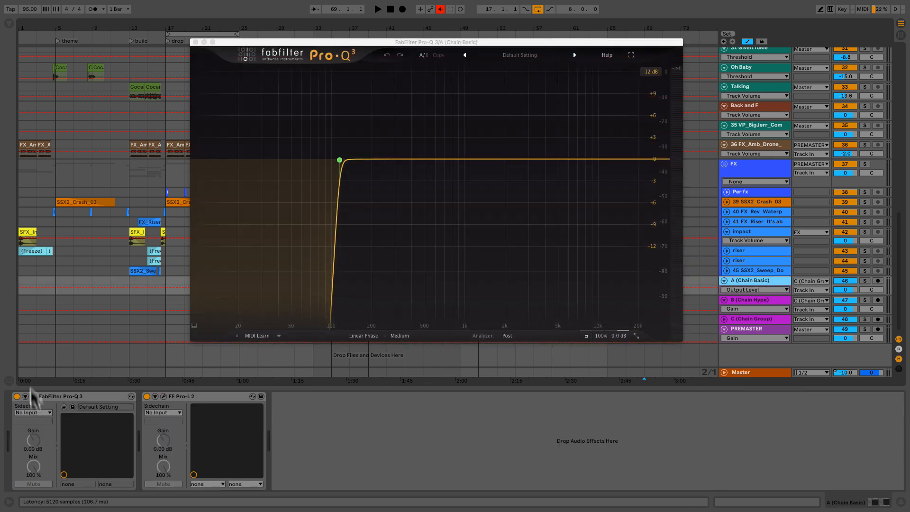
{"action": "left_click", "coordinate": [196, 43]}
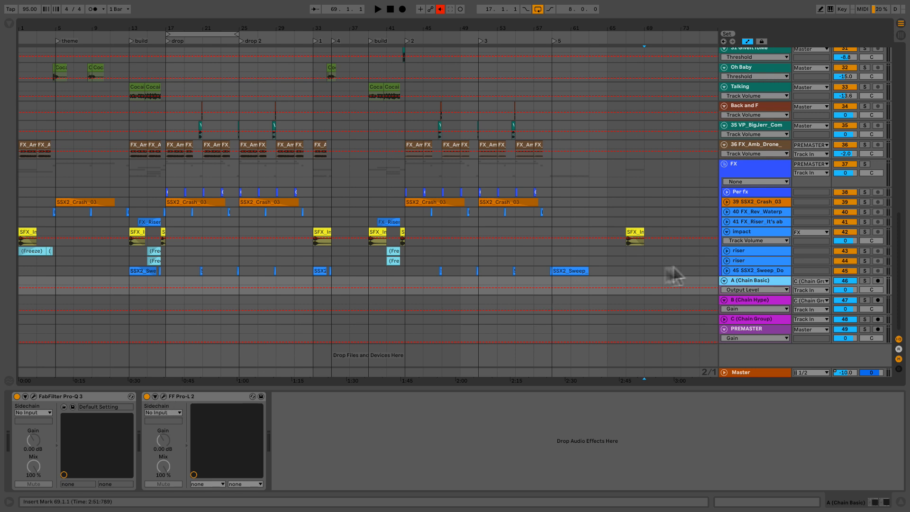
View the devices on the B (Chain Hype) and C (Chain Group) tracks, including the group's FabFilter Pro-Q 3.
{"action": "left_click", "coordinate": [753, 300]}
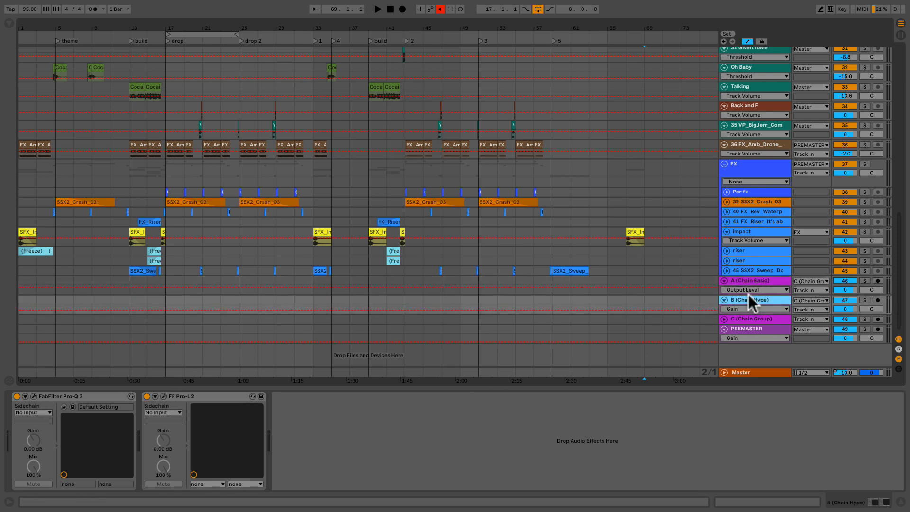
{"action": "left_click", "coordinate": [753, 319]}
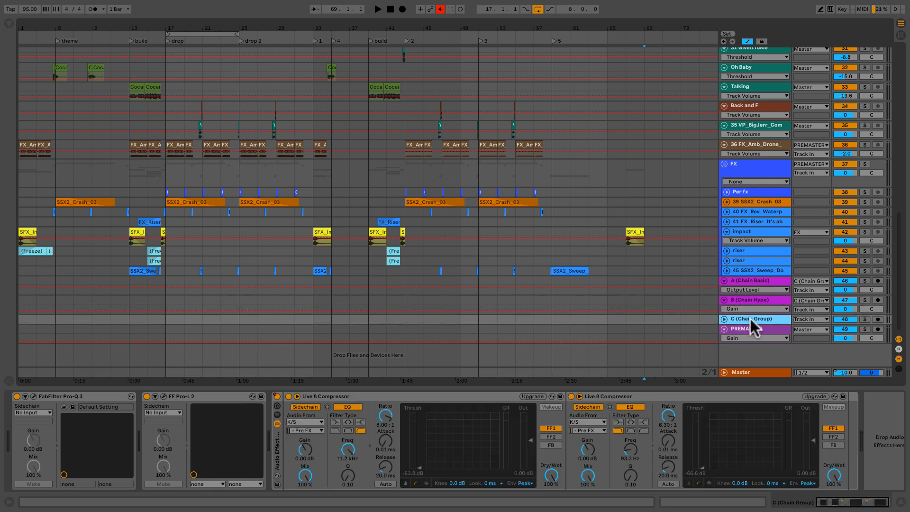
{"action": "left_click", "coordinate": [281, 471]}
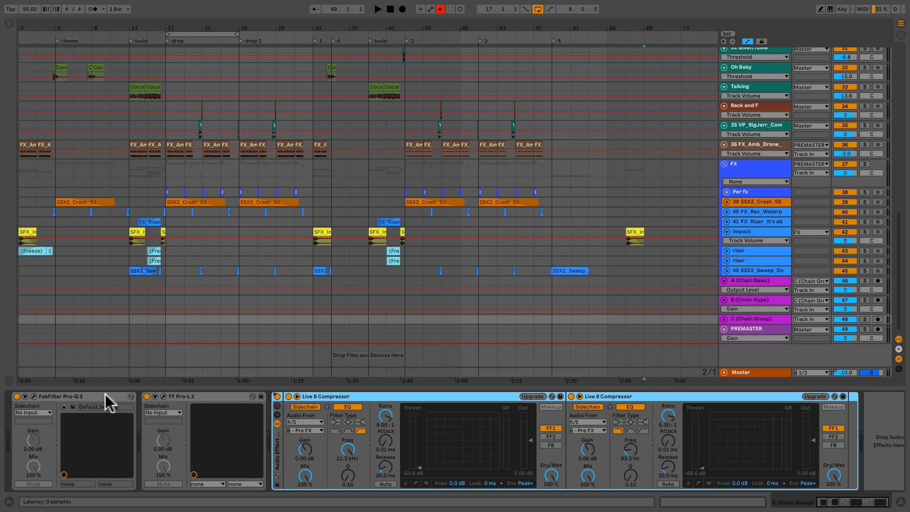
{"action": "left_click", "coordinate": [32, 396]}
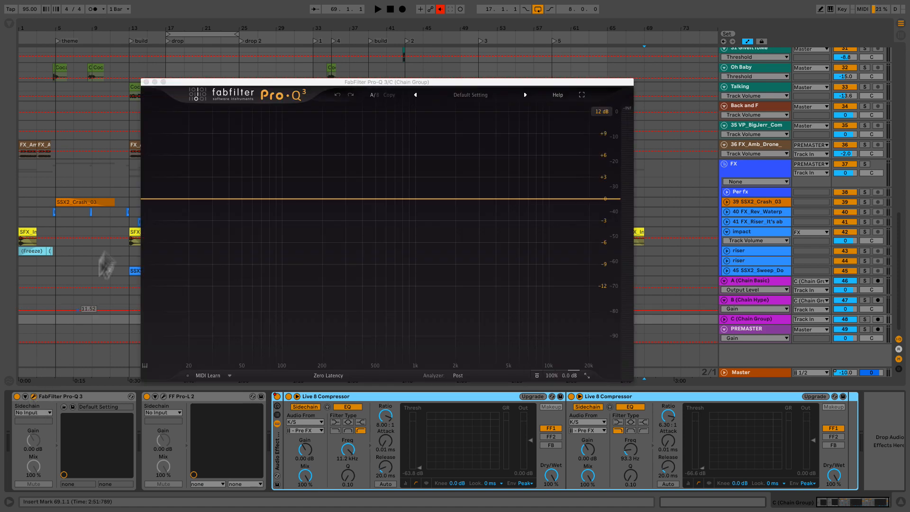
{"action": "left_click", "coordinate": [146, 82]}
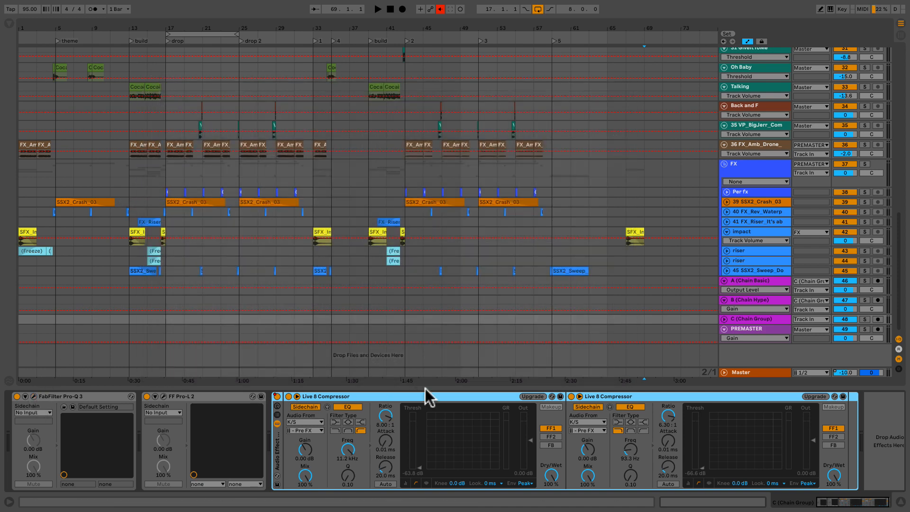
Show the Master track's devices and examine the compressor and master mix controls in CamelPhat.
{"action": "left_click", "coordinate": [752, 371]}
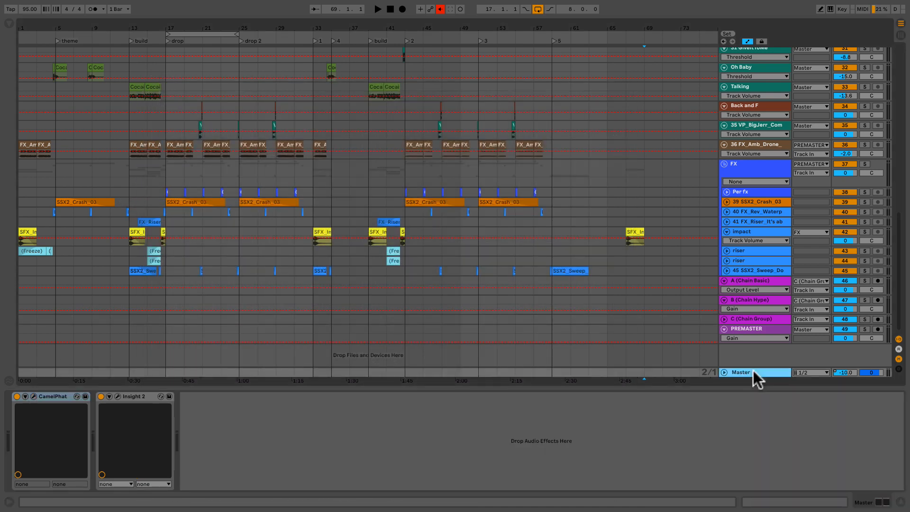
{"action": "left_click", "coordinate": [33, 396]}
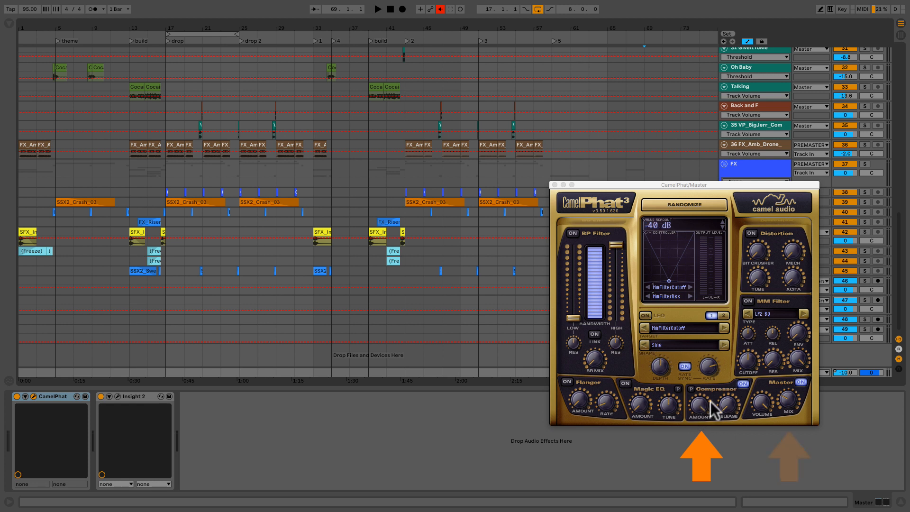
{"action": "mouse_move", "coordinate": [789, 403]}
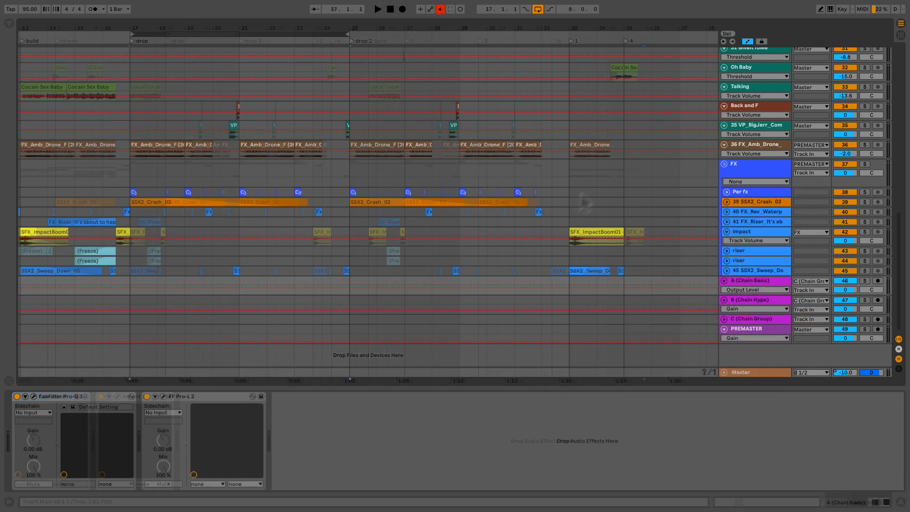
Solo the A (Chain Basic) track and play the drop section from bar 17.
{"action": "left_click_drag", "start_coordinate": [259, 29], "coordinate": [307, 30]}
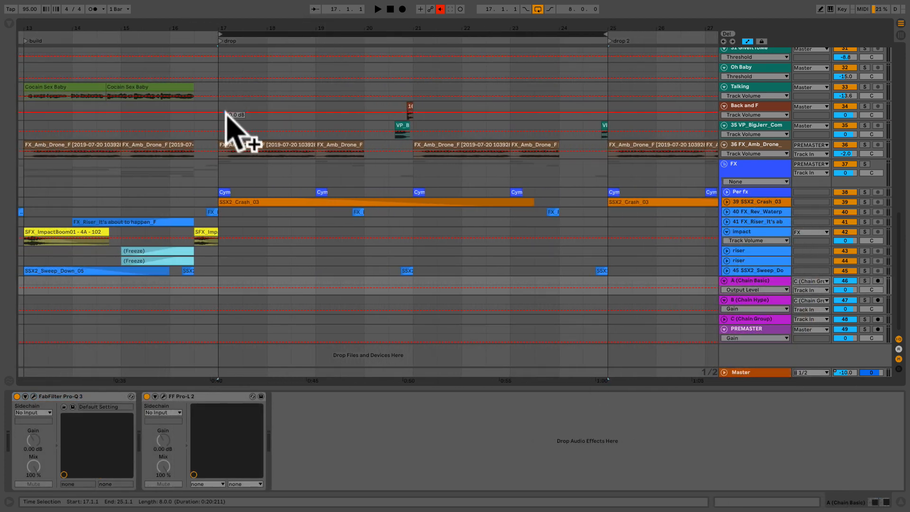
{"action": "left_click", "coordinate": [865, 281]}
{"action": "key", "text": "space"}
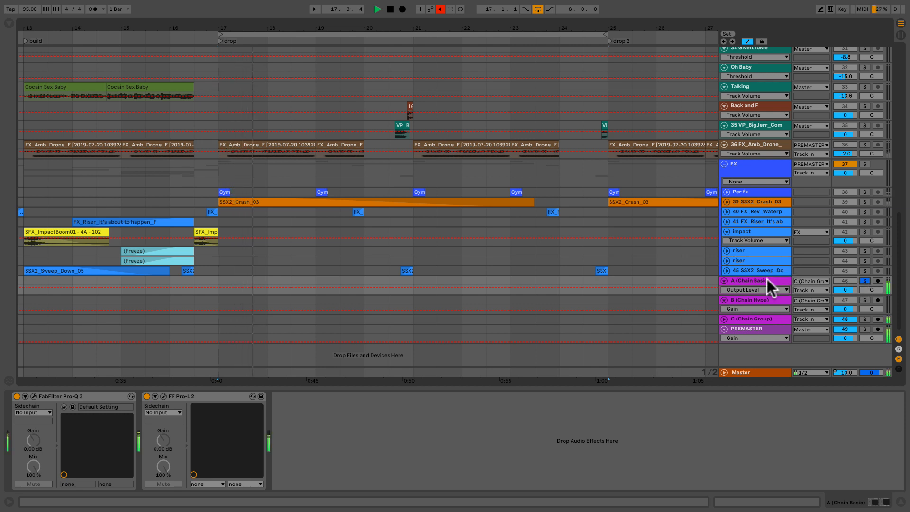
Examine FabFilter Pro-Q 3 and FF Pro-L 2 on the A (Chain Basic) track during playback, and stop playing.
{"action": "left_click", "coordinate": [750, 280]}
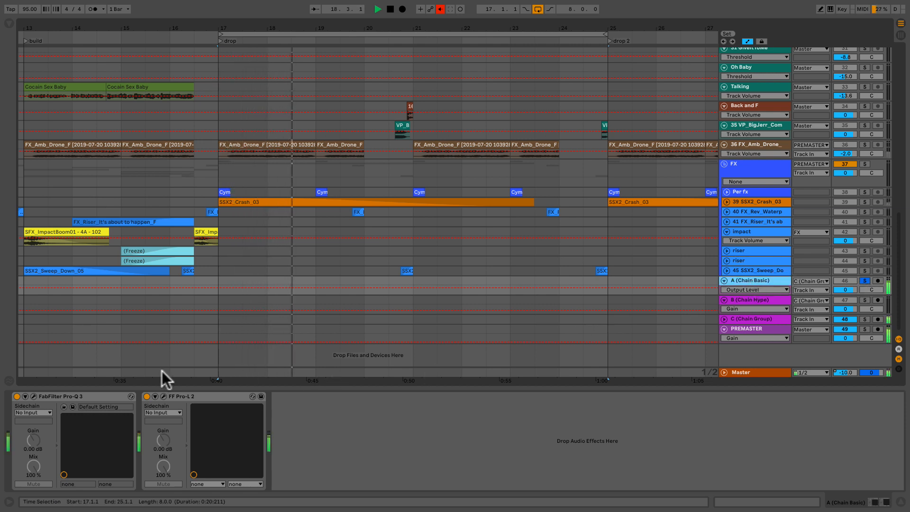
{"action": "left_click", "coordinate": [34, 396]}
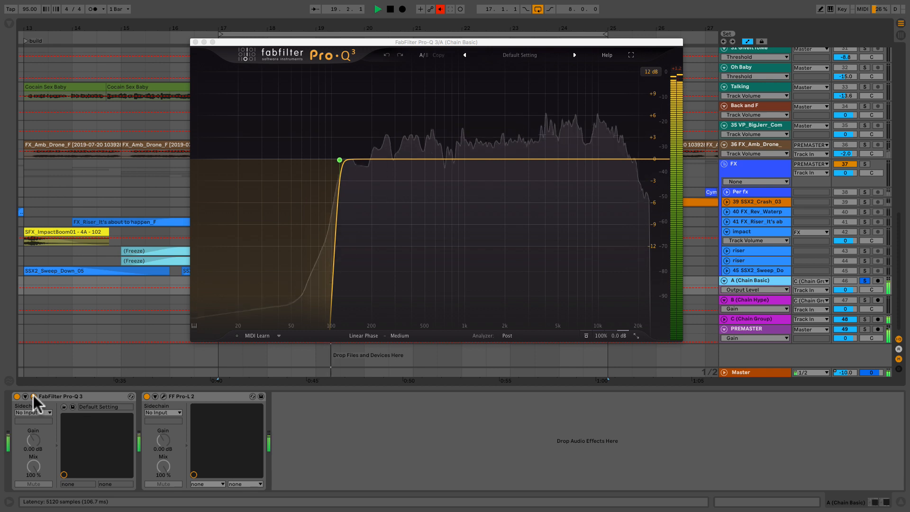
{"action": "left_click", "coordinate": [34, 396]}
{"action": "left_click", "coordinate": [163, 396]}
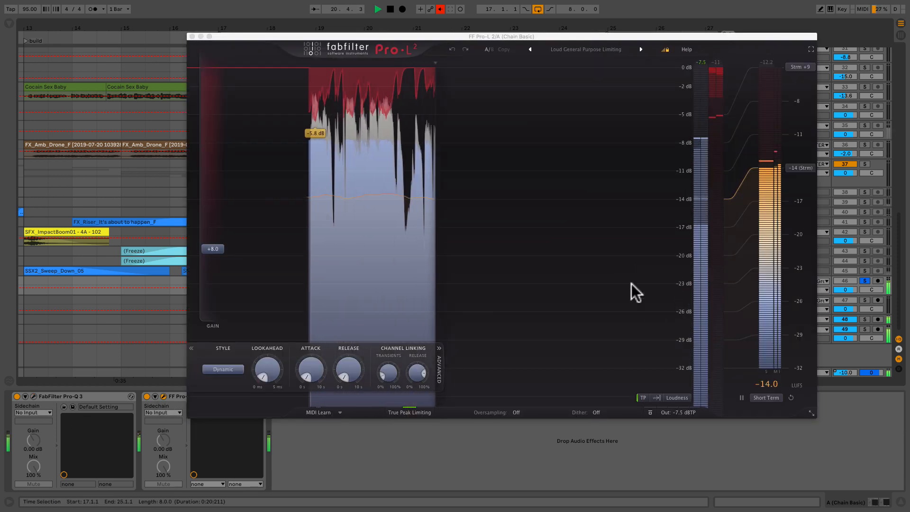
{"action": "left_click", "coordinate": [191, 37]}
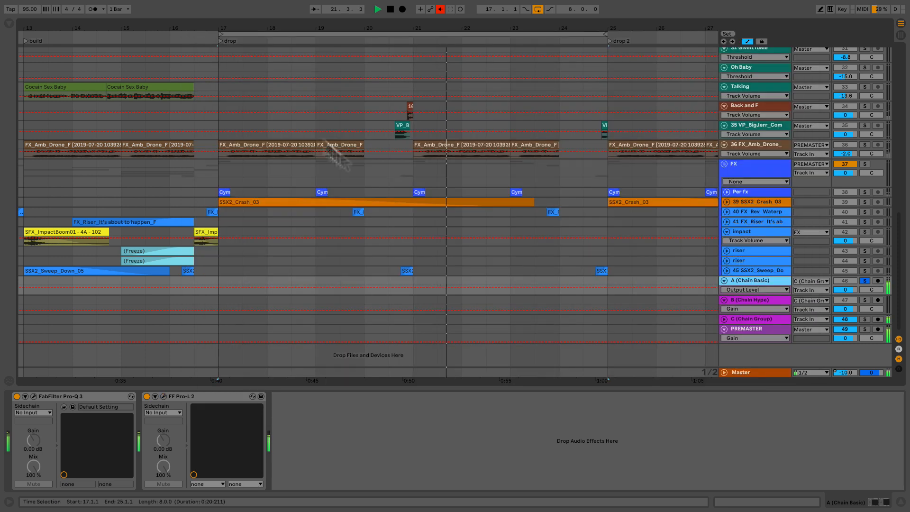
{"action": "key", "text": "space"}
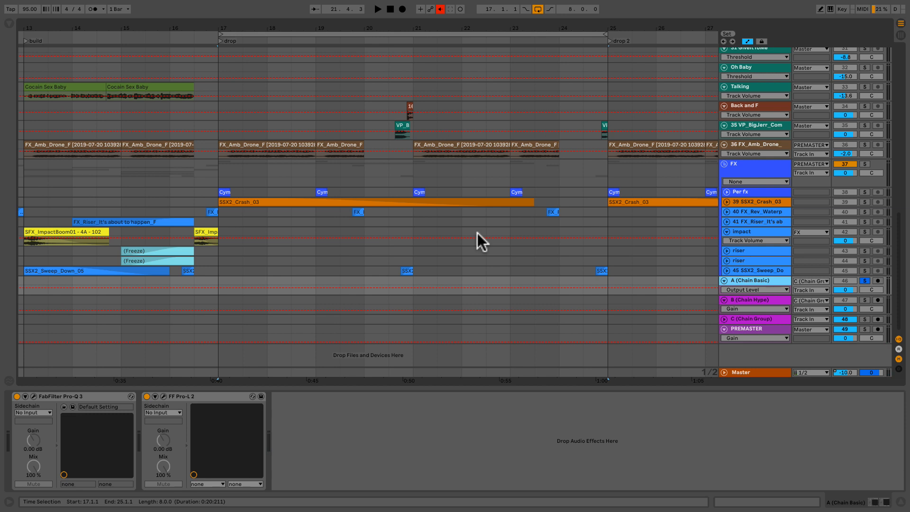
Switch the solo from A (Chain Basic) to the B (Chain Hype) track and play the drop.
{"action": "left_click", "coordinate": [863, 281]}
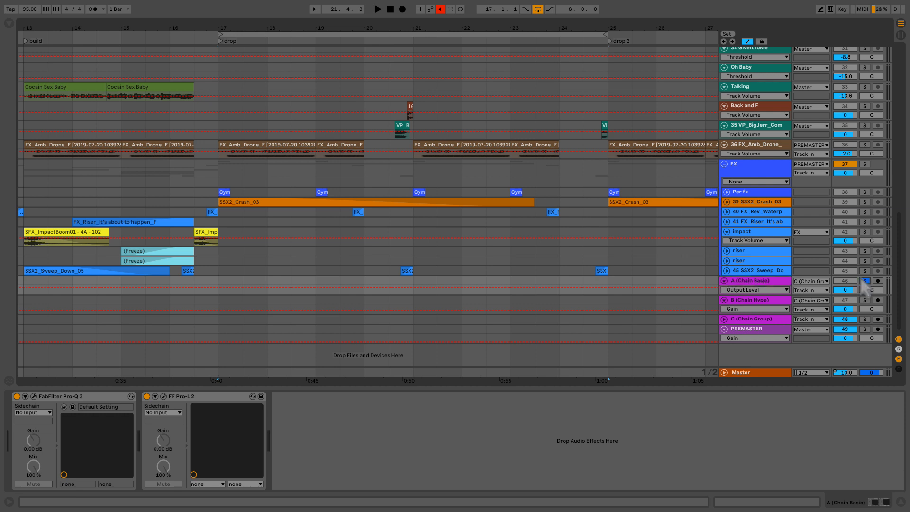
{"action": "left_click", "coordinate": [769, 298]}
{"action": "key", "text": "space"}
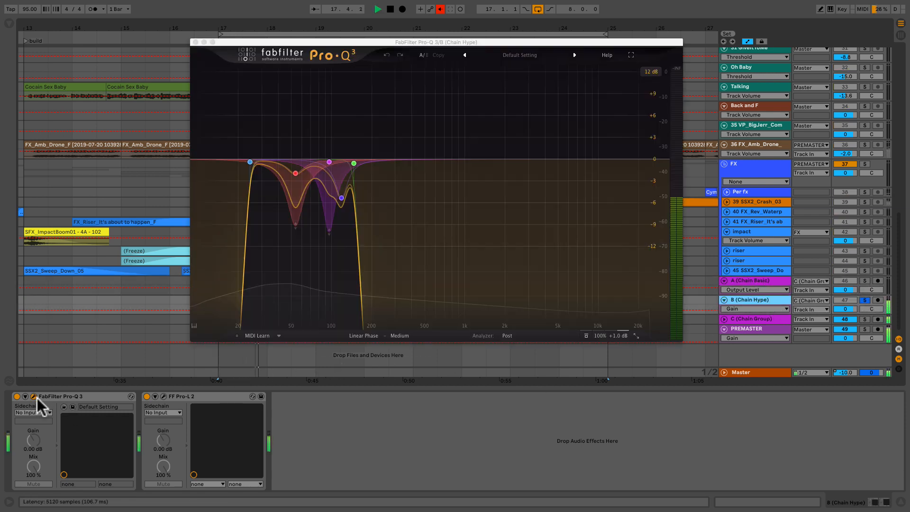
Examine FabFilter Pro-Q 3 and FF Pro-L 2 on the B (Chain Hype) track during playback, closing both windows.
{"action": "left_click", "coordinate": [34, 396]}
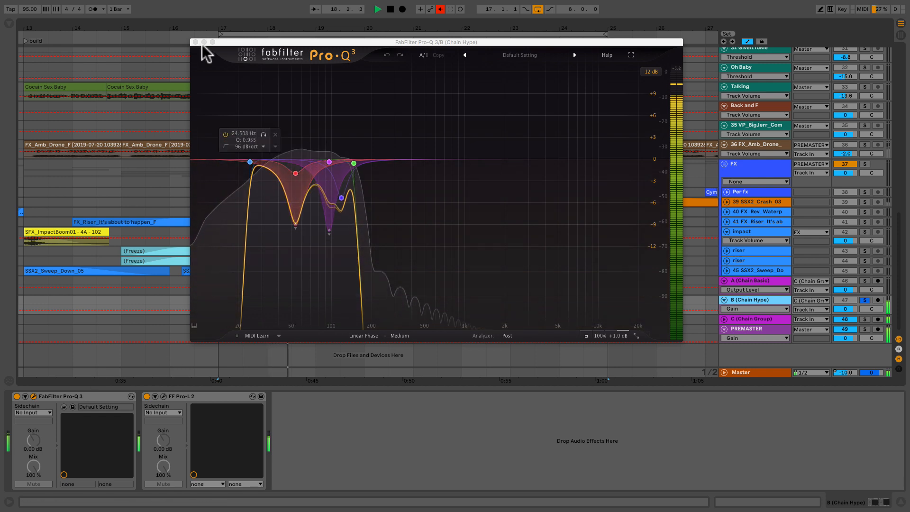
{"action": "left_click", "coordinate": [195, 42]}
{"action": "left_click", "coordinate": [163, 396]}
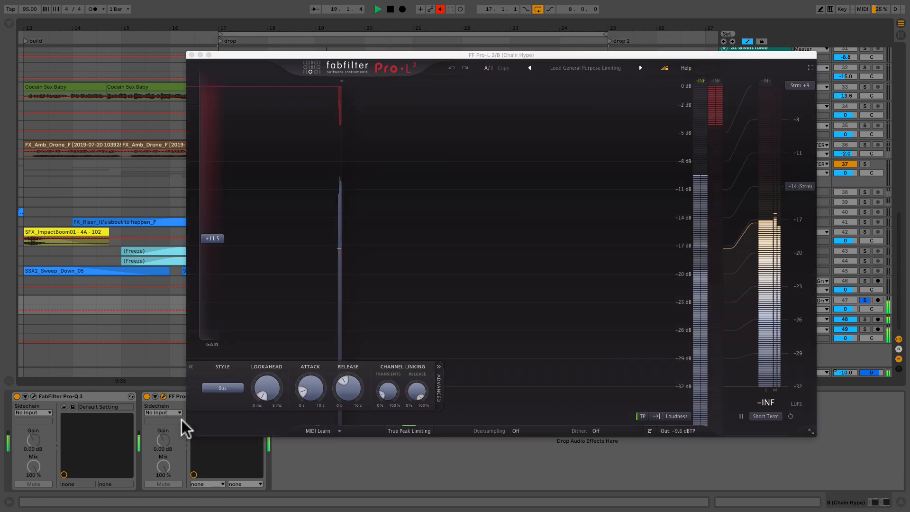
{"action": "left_click", "coordinate": [192, 55]}
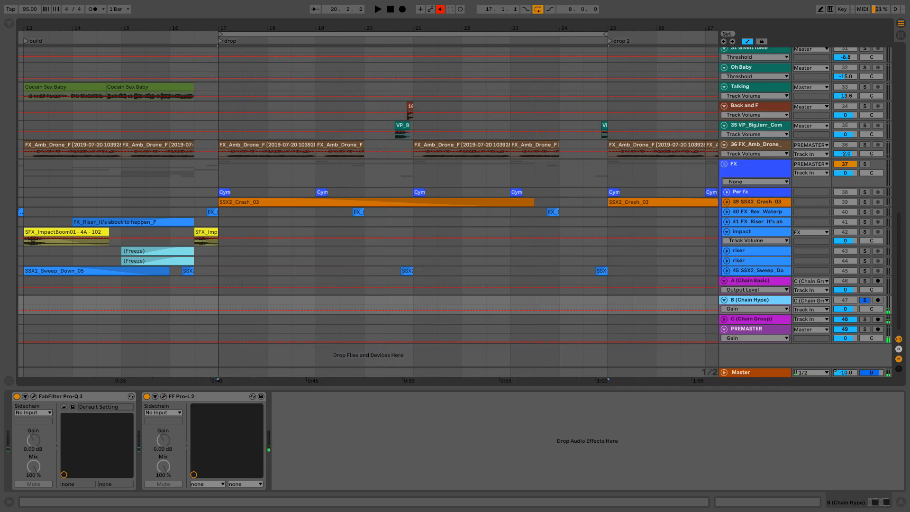
Solo the C (Chain Group) track and play the drop briefly with its FF Pro-L 2 window open.
{"action": "left_click", "coordinate": [771, 318]}
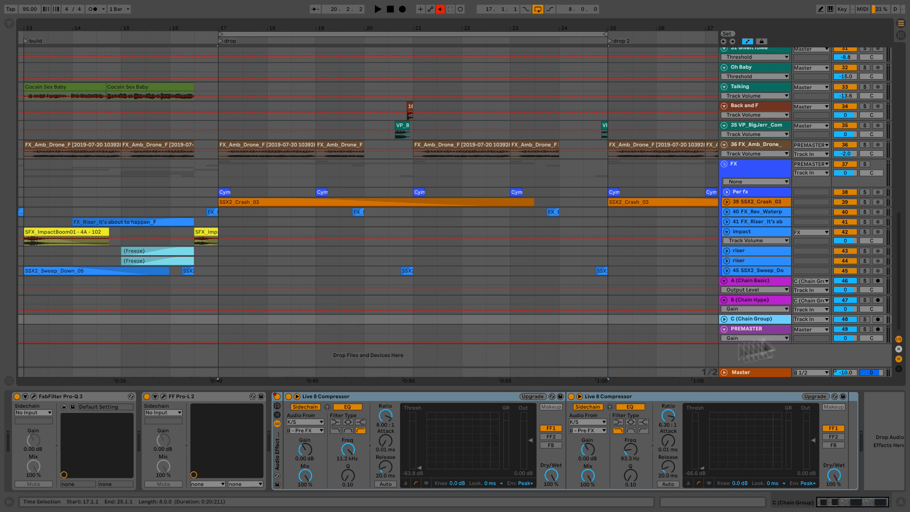
{"action": "left_click", "coordinate": [866, 318]}
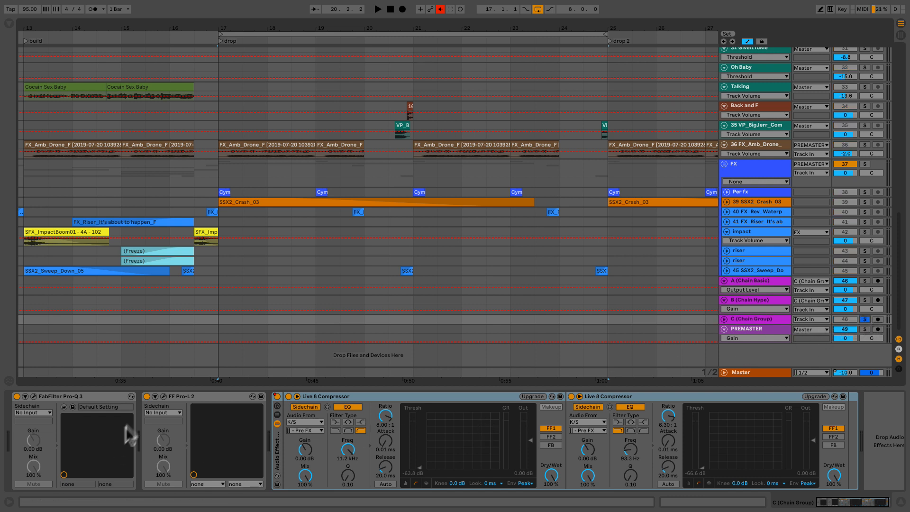
{"action": "left_click", "coordinate": [164, 397]}
{"action": "key", "text": "space"}
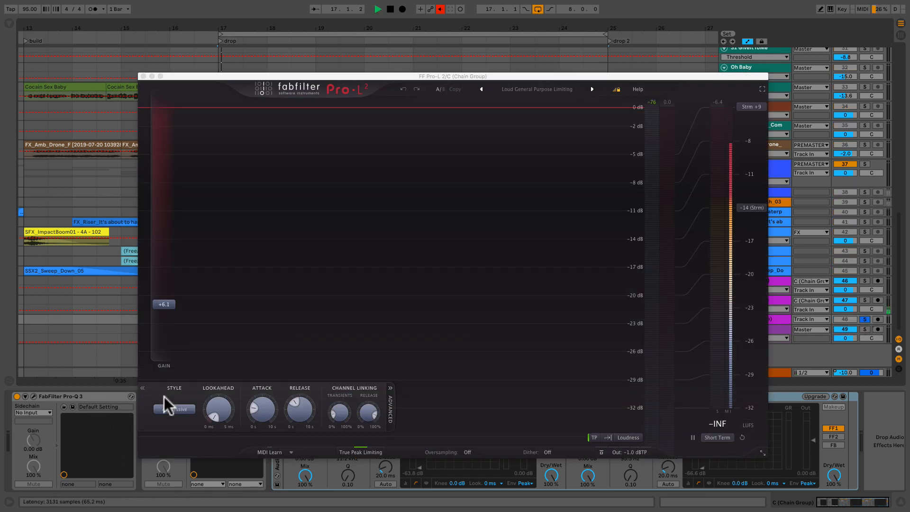
{"action": "left_click_drag", "start_coordinate": [458, 79], "coordinate": [423, 79]}
{"action": "key", "text": "space"}
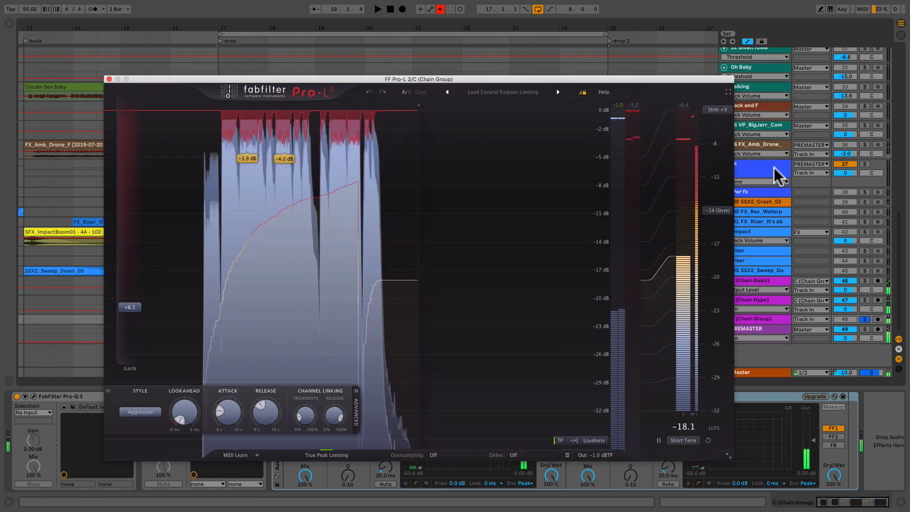
Play the drop while switching the A (Chain Basic) track off and back on to compare the group's Pro-L 2 limiting.
{"action": "scroll", "coordinate": [773, 170], "scroll_direction": "up", "scroll_amount": 5}
{"action": "scroll", "coordinate": [774, 170], "scroll_direction": "down", "scroll_amount": 5}
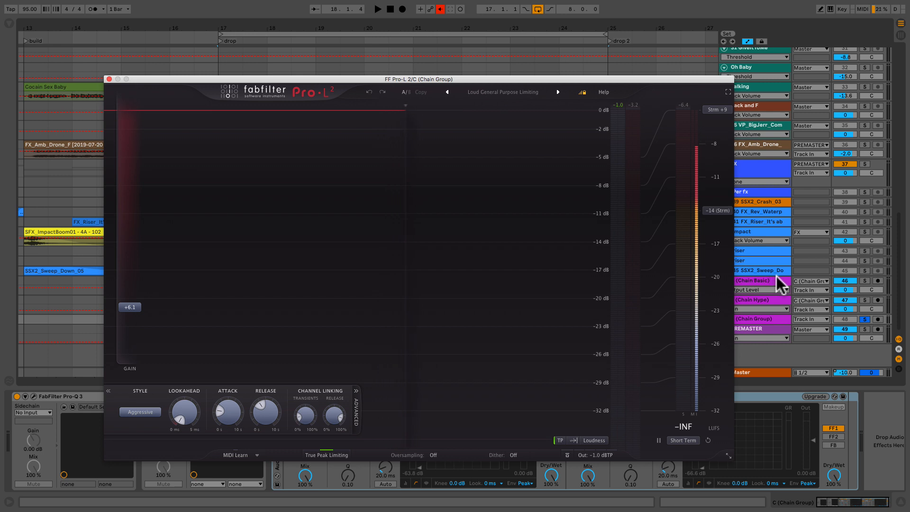
{"action": "key", "text": "space"}
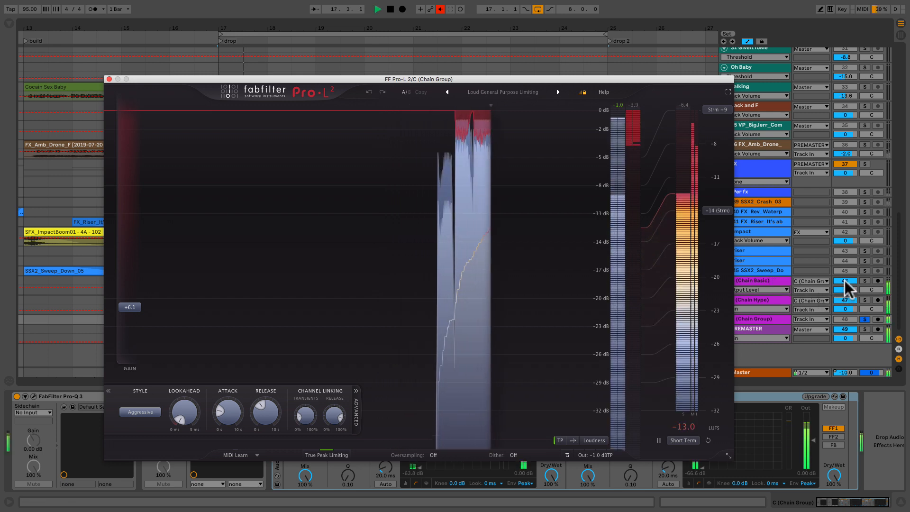
{"action": "left_click", "coordinate": [845, 282]}
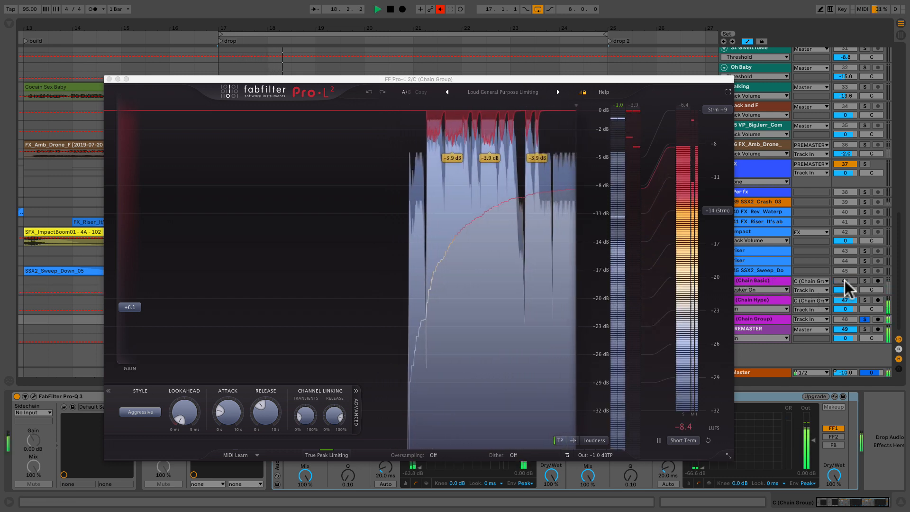
{"action": "left_click", "coordinate": [845, 281]}
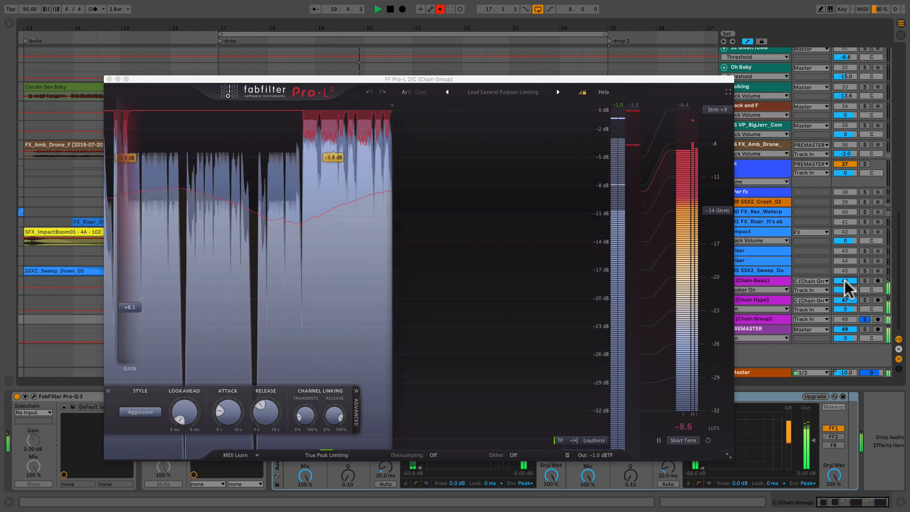
{"action": "key", "text": "space"}
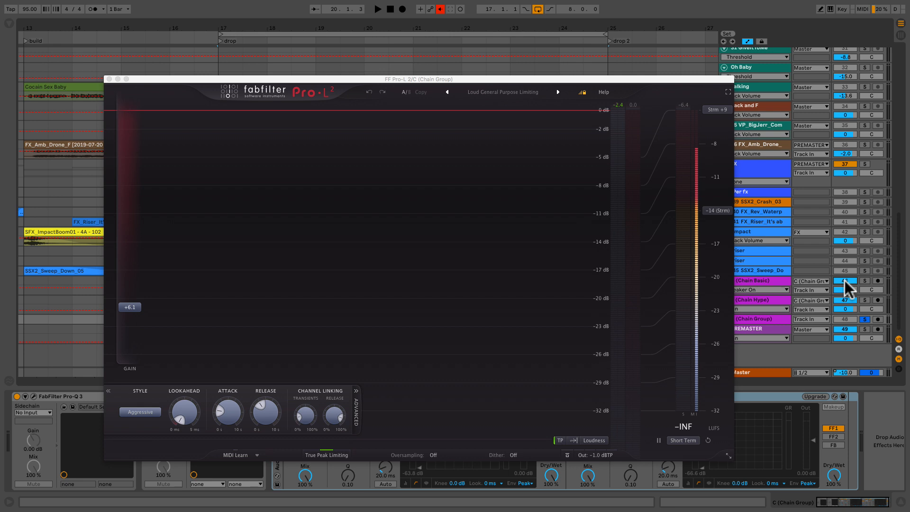
{"action": "key", "text": "space"}
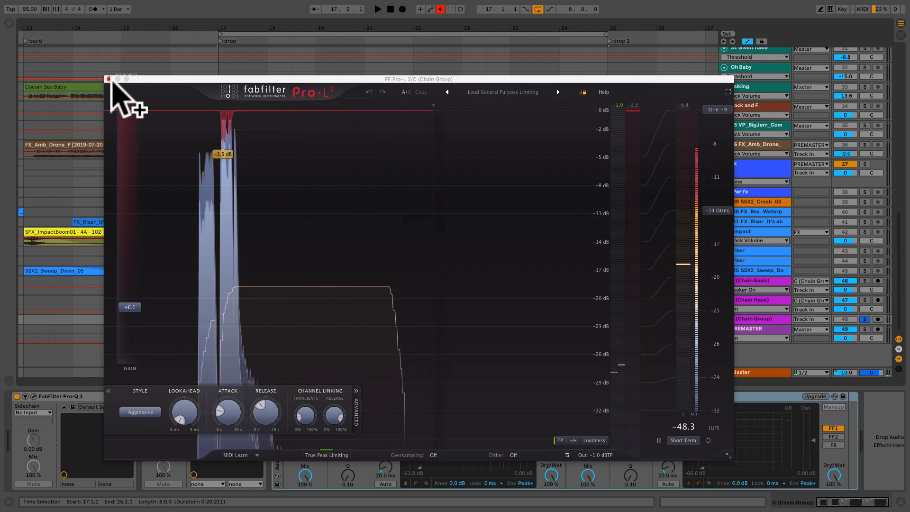
Close the FF Pro-L 2 window, unsolo C (Chain Group) and open the Insight 2 meter on the Master track.
{"action": "left_click", "coordinate": [109, 79]}
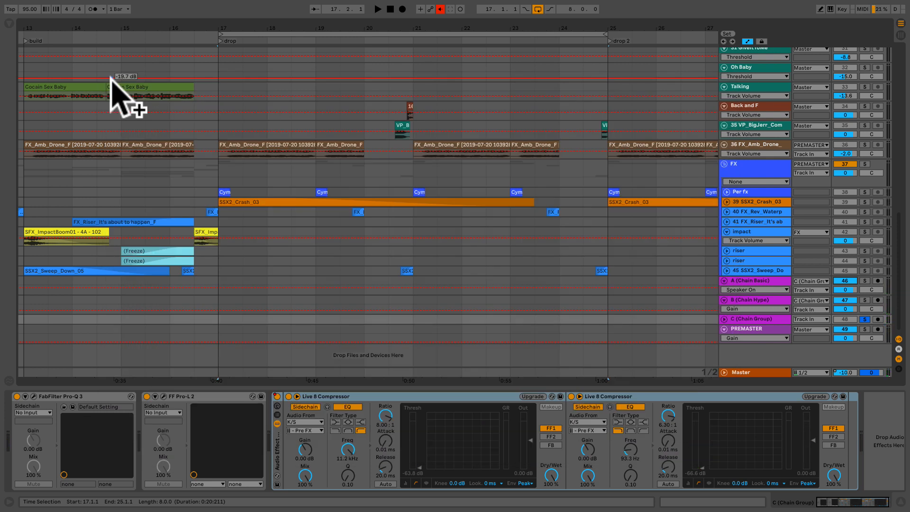
{"action": "left_click", "coordinate": [777, 372]}
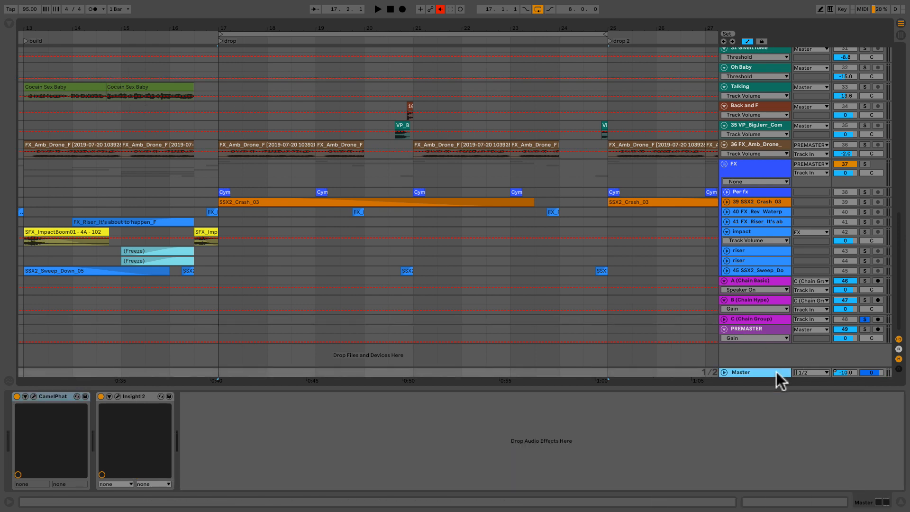
{"action": "left_click", "coordinate": [118, 396]}
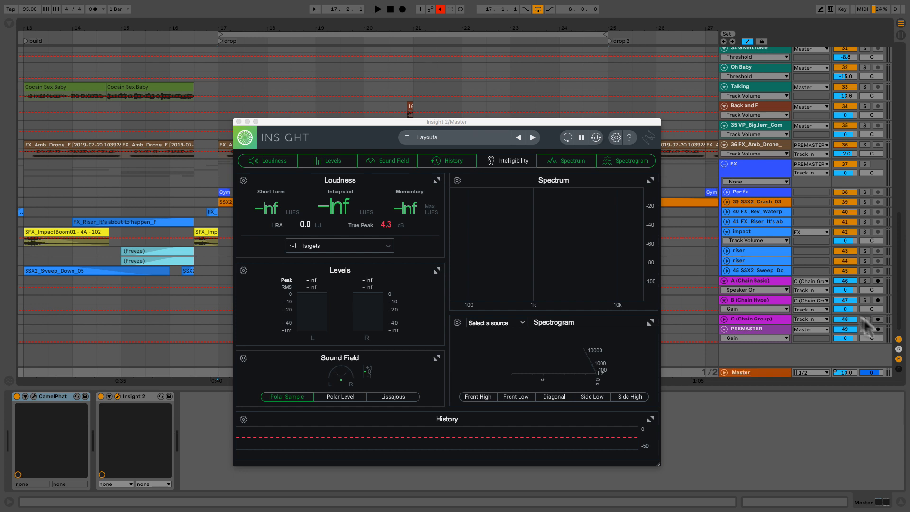
{"action": "left_click_drag", "start_coordinate": [526, 126], "coordinate": [543, 95]}
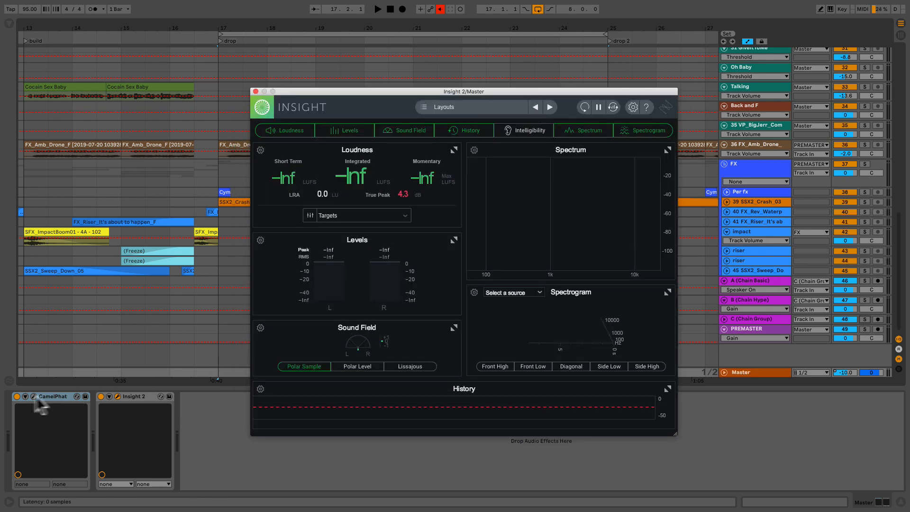
Play the drop with the Master's CamelPhat switched off and then back on to compare loudness in Insight 2.
{"action": "left_click", "coordinate": [17, 396]}
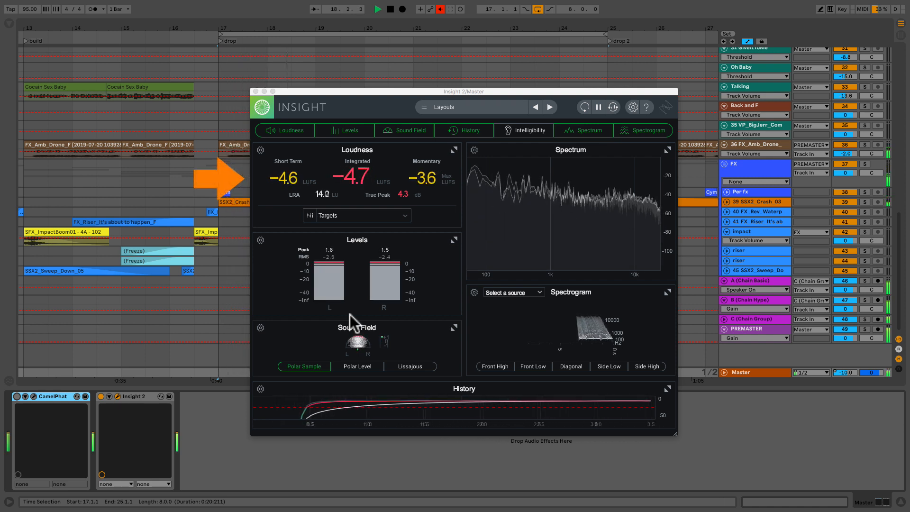
{"action": "key", "text": "space"}
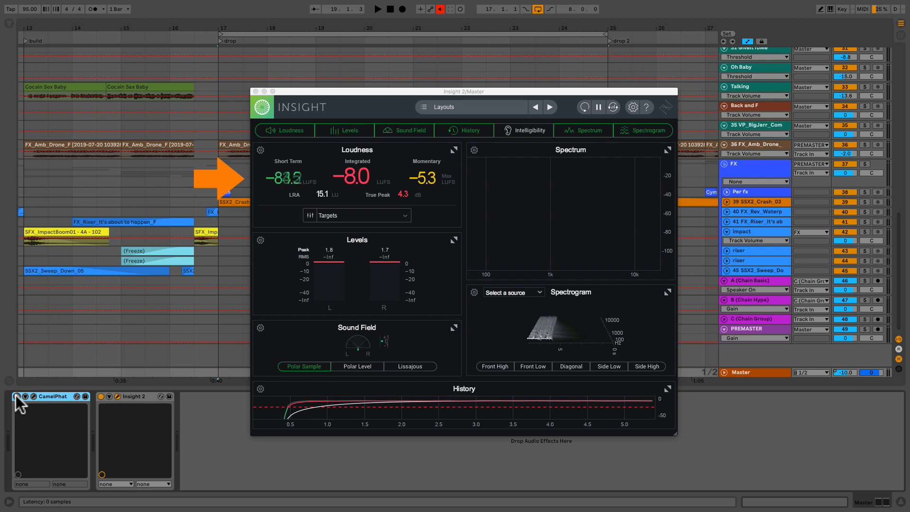
{"action": "key", "text": "space"}
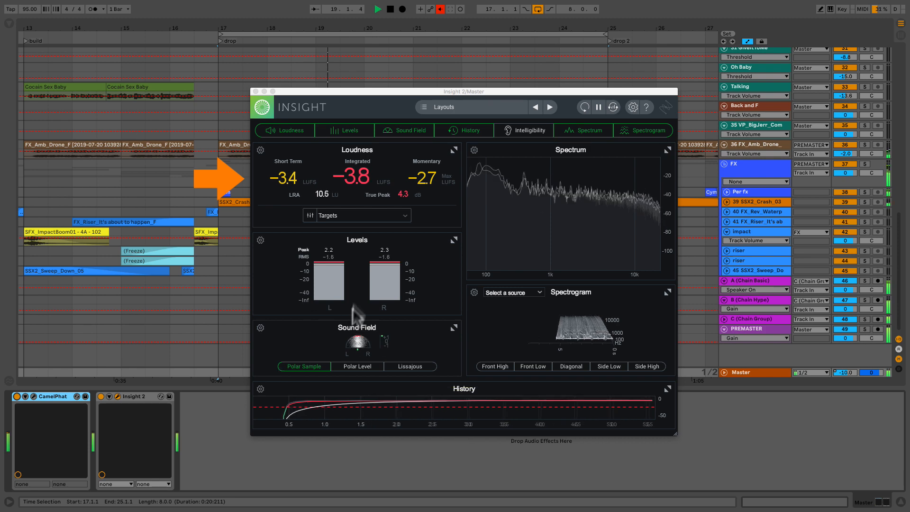
Open CamelPhat on the Master and examine its Master Mix, filter and compressor controls during playback, then stop the drop.
{"action": "left_click", "coordinate": [32, 396]}
{"action": "left_click_drag", "start_coordinate": [791, 407], "coordinate": [786, 419]}
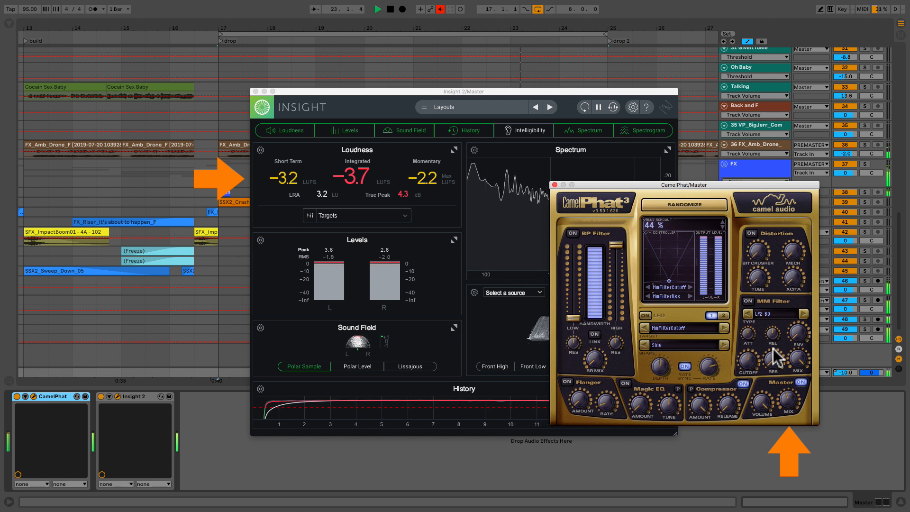
{"action": "left_click_drag", "start_coordinate": [775, 360], "coordinate": [776, 365]}
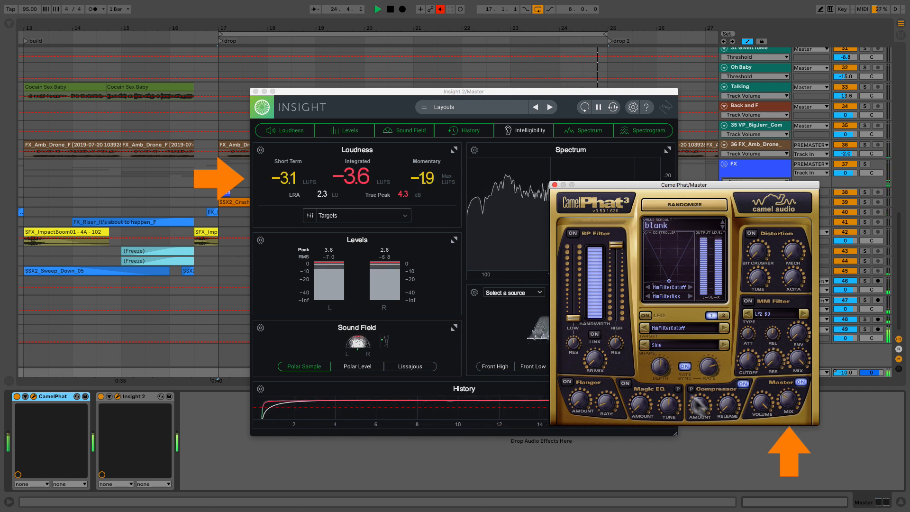
{"action": "key", "text": "space"}
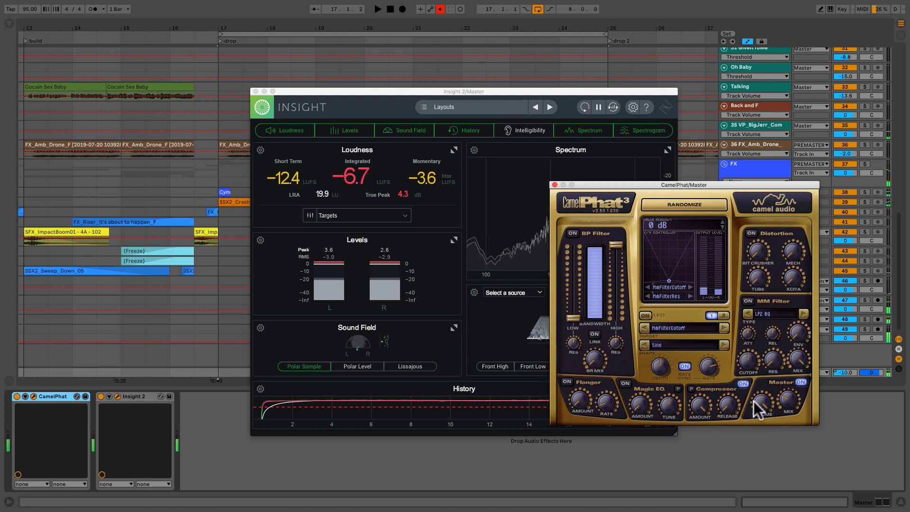